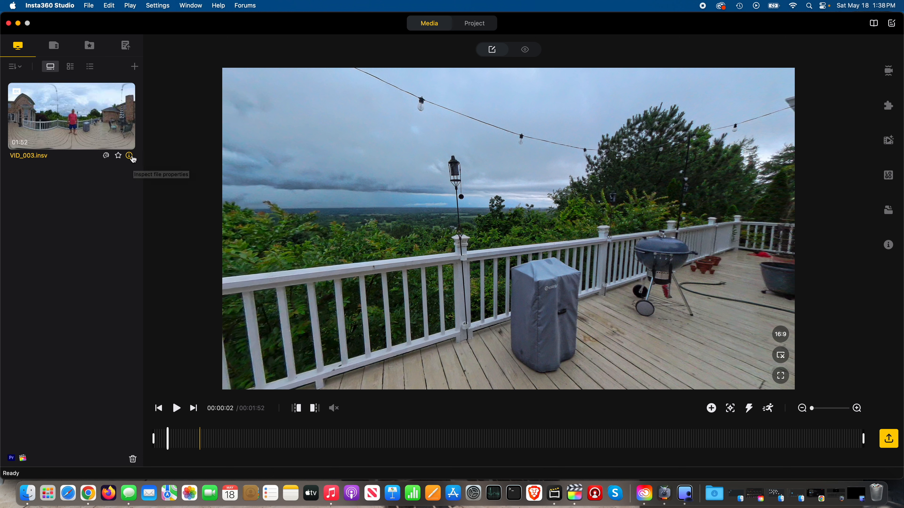
Check the file properties of VID_003.insv and look around its 360-degree frame at about 2 seconds.
click(130, 156)
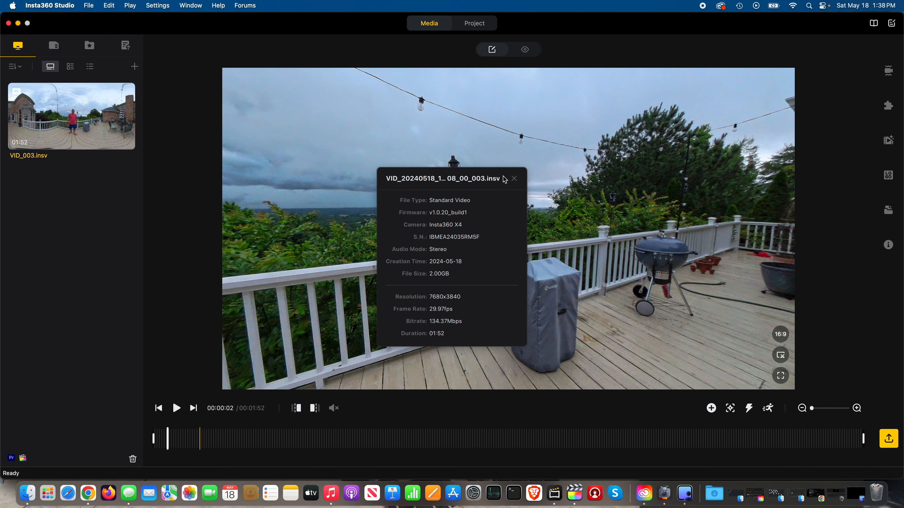
click(515, 179)
drag(600, 186, 454, 192)
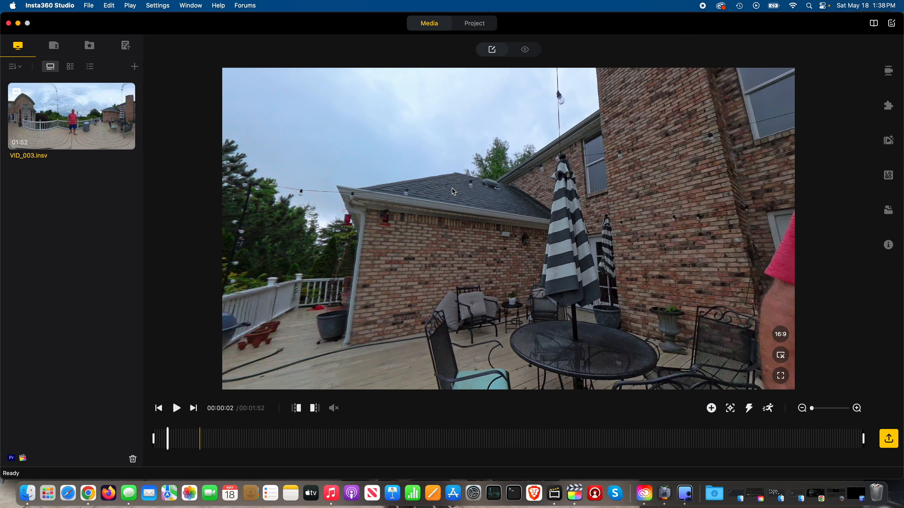
drag(608, 264, 482, 183)
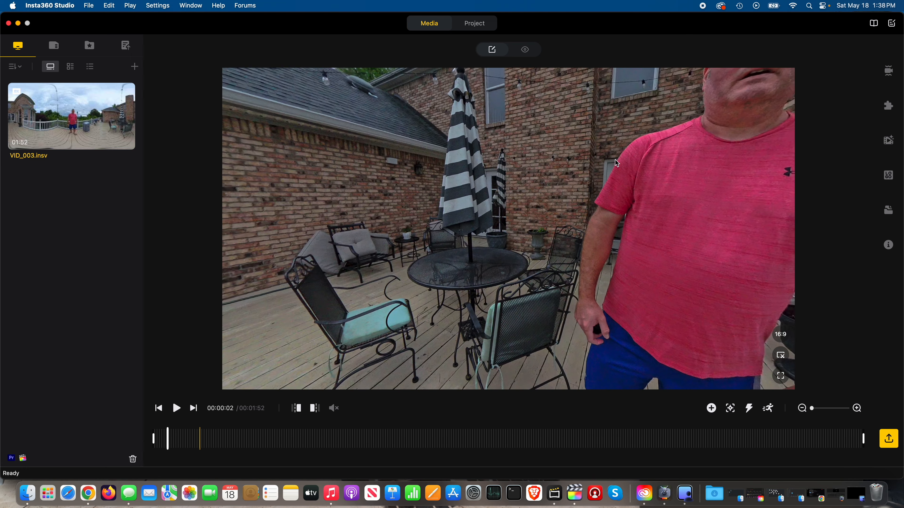
drag(557, 158, 497, 326)
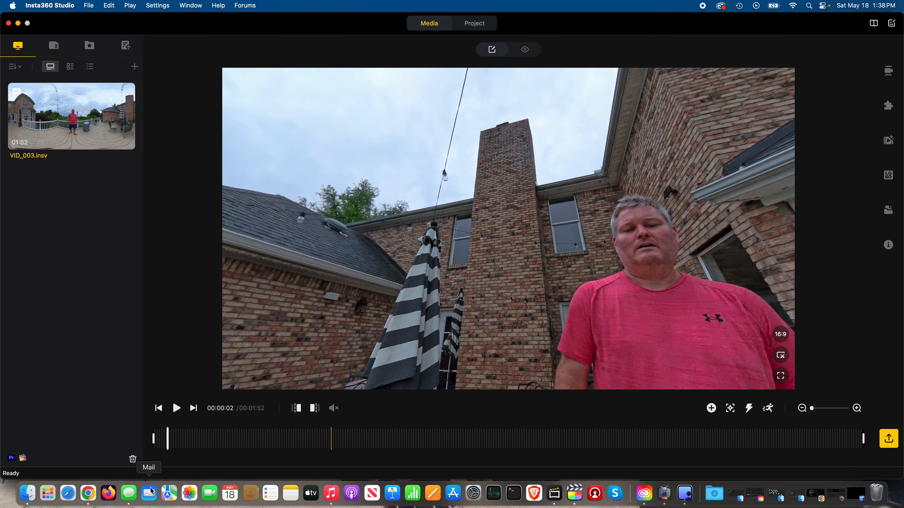
Go to about 9 seconds in the clip and look around the whole 360-degree scene, including the deck floor.
click(213, 438)
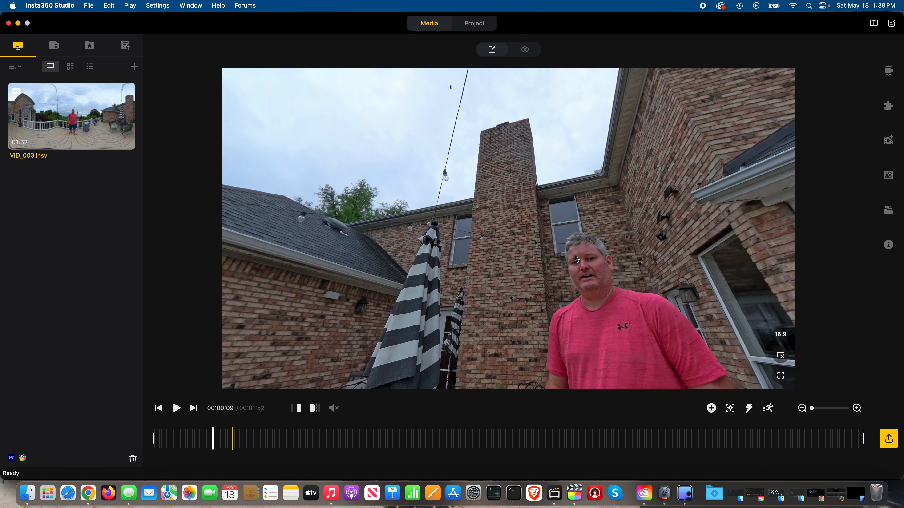
drag(582, 178, 495, 188)
drag(620, 202, 477, 110)
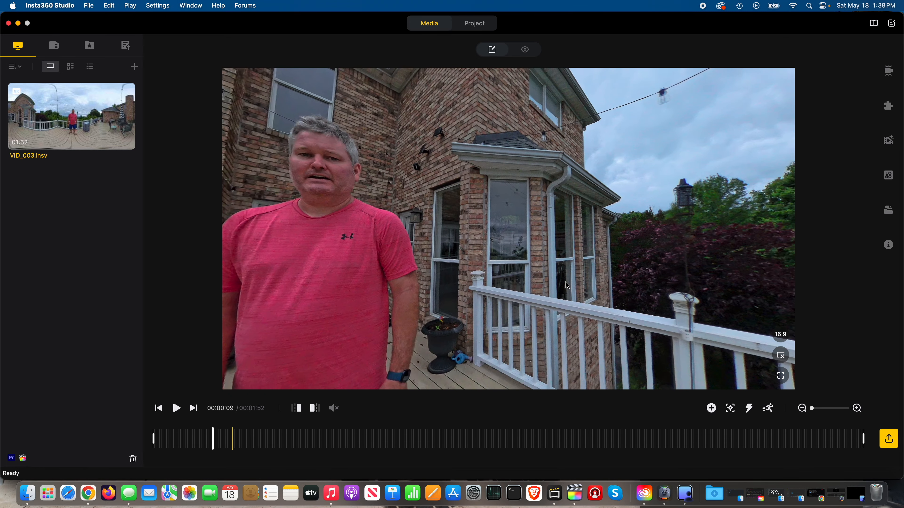
drag(605, 262, 359, 208)
drag(615, 194, 551, 103)
drag(549, 357, 645, 164)
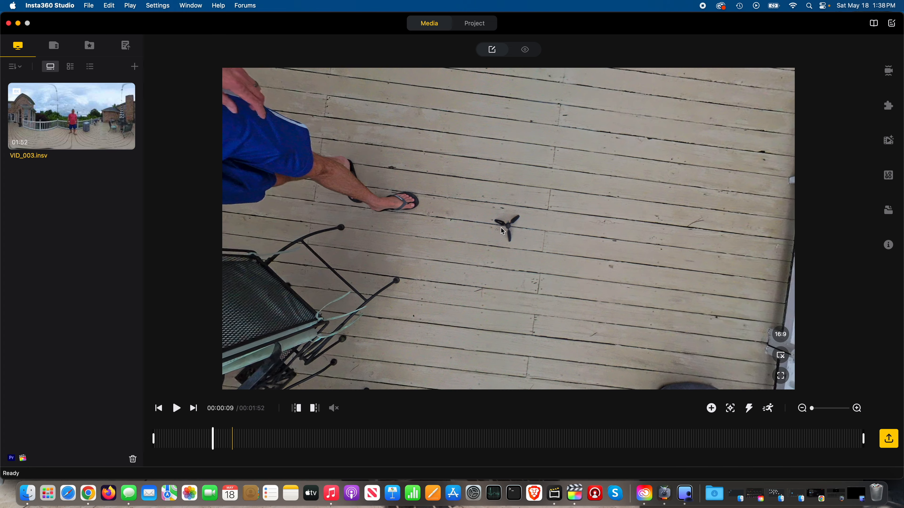
drag(526, 240, 274, 281)
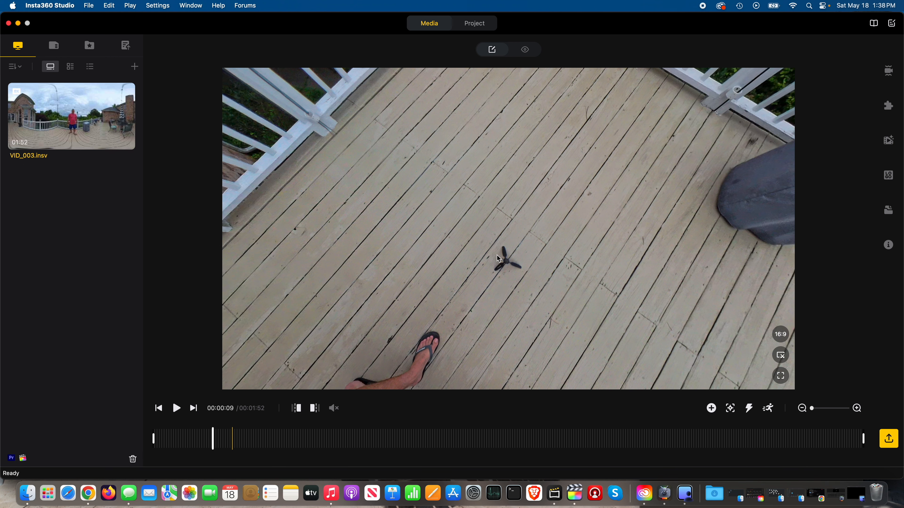
drag(540, 274, 539, 322)
drag(597, 142, 488, 213)
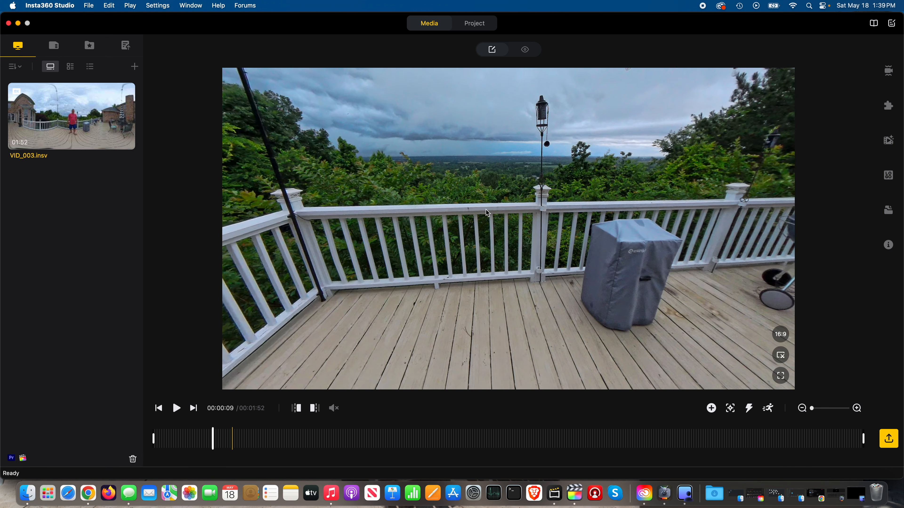
drag(384, 184, 668, 276)
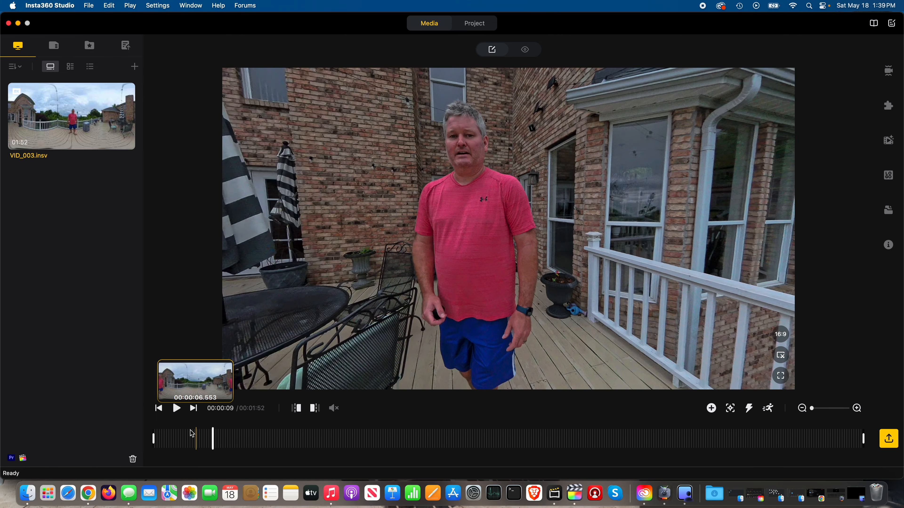
Play the clip from about 9 seconds with the view turned to the deck railing, and pause at about 31 seconds.
click(179, 412)
drag(513, 202, 470, 223)
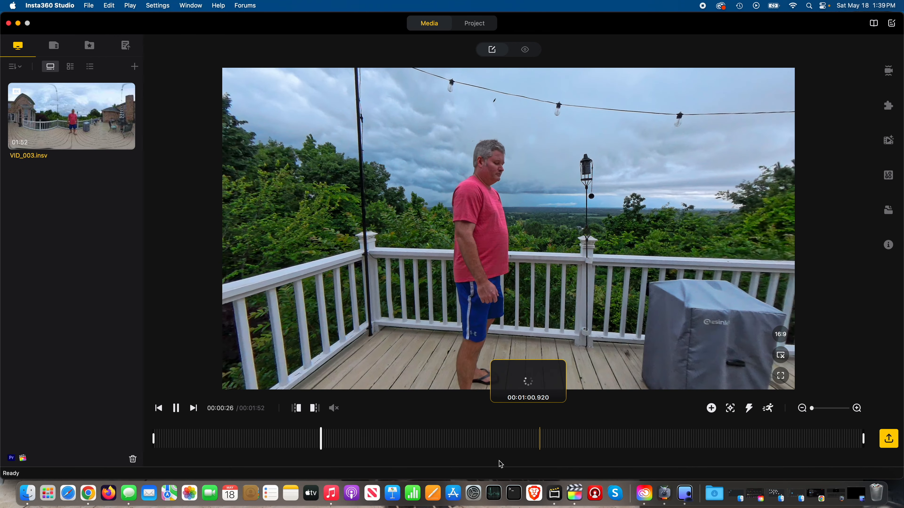
click(301, 407)
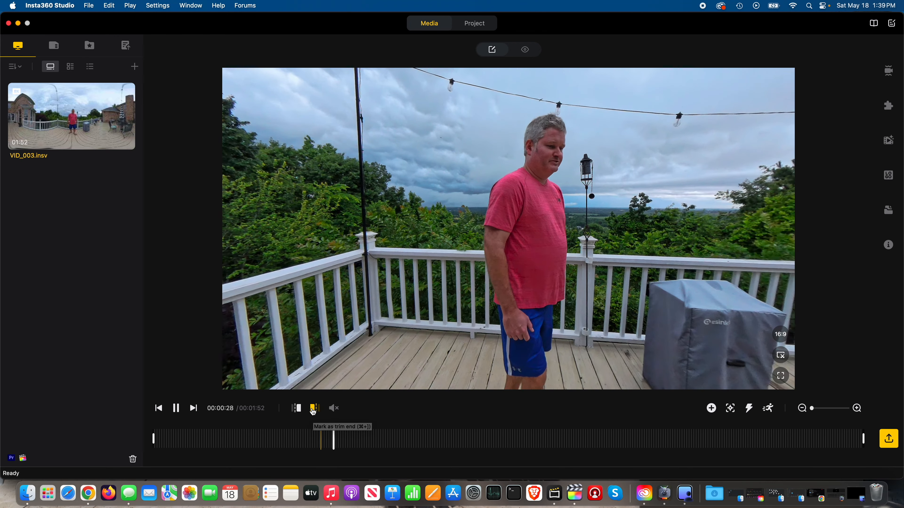
click(313, 409)
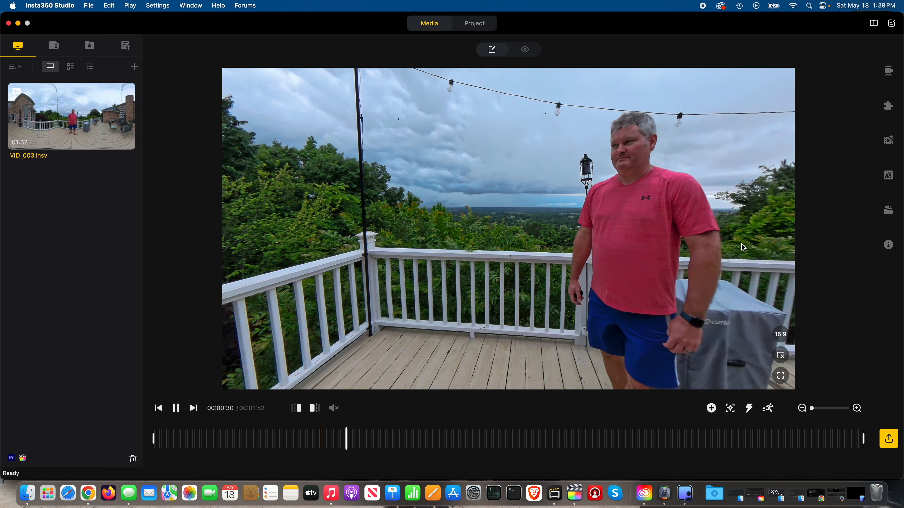
click(176, 409)
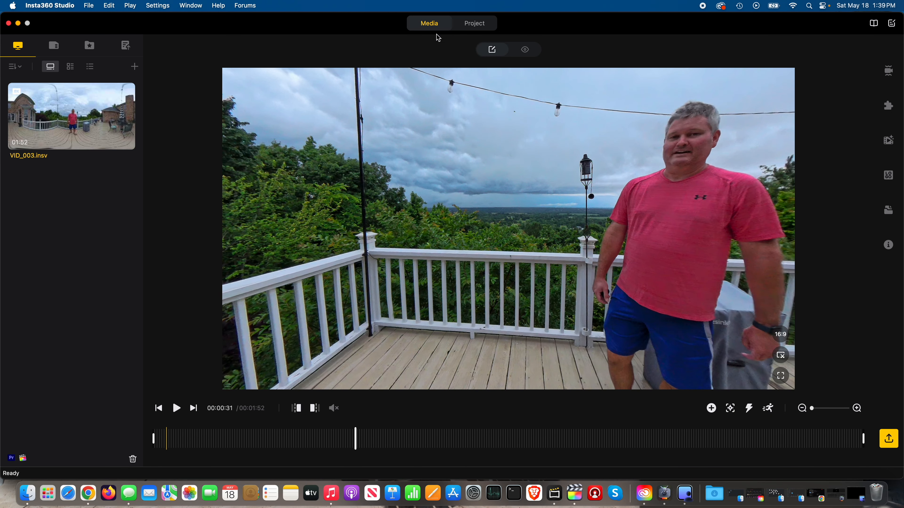
Create a new 16:9 project named 8K30StereoAudioFramingDewarp with no proxy.
click(490, 24)
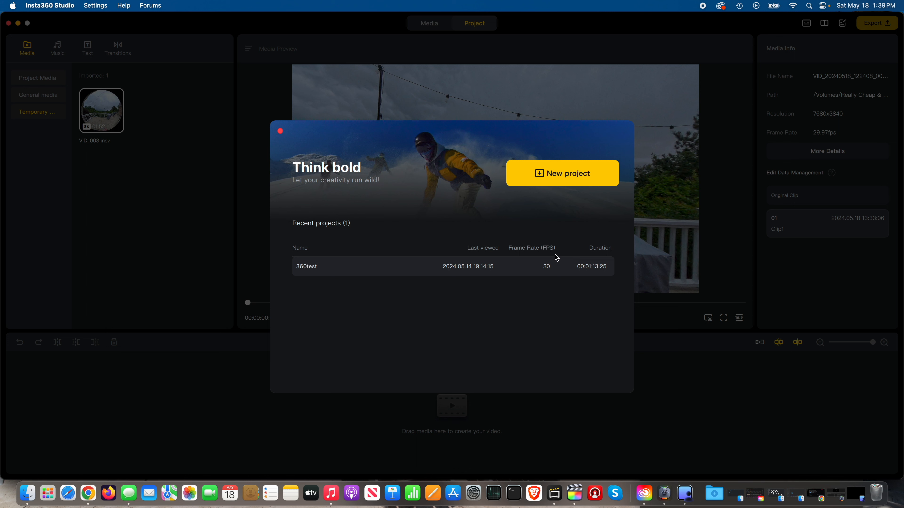
click(565, 175)
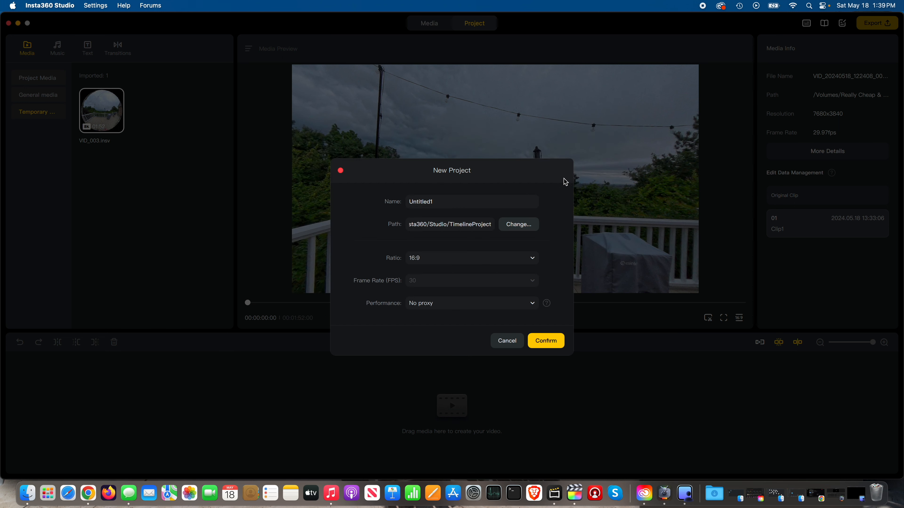
double_click(436, 198)
text(8K30StereoAudioFramingDewarp)
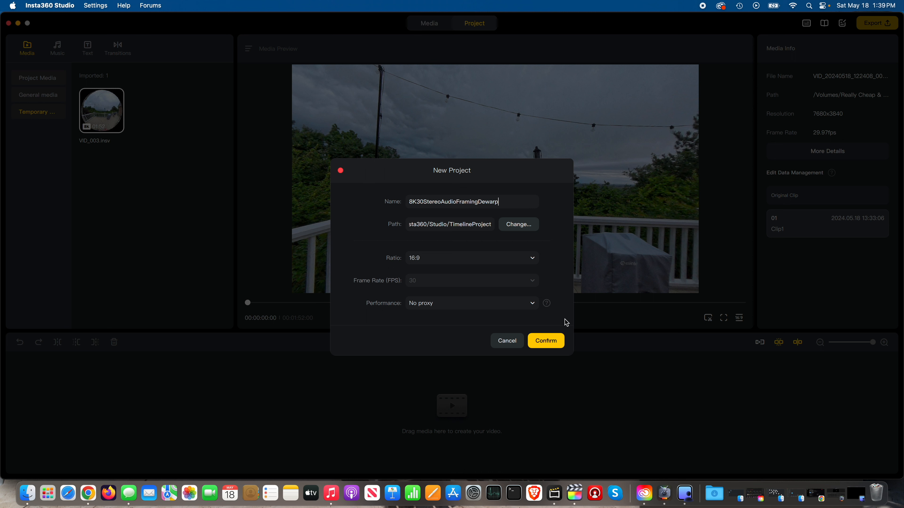
click(551, 343)
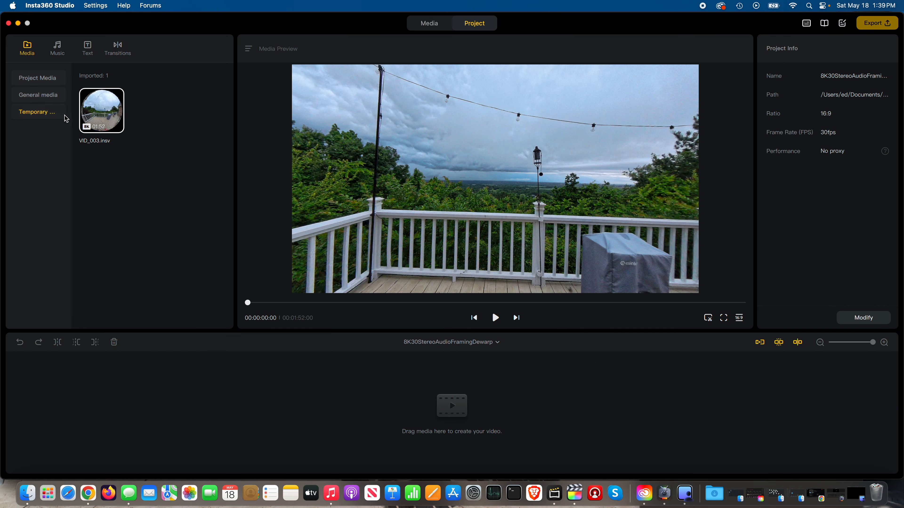
Place VID_003.insv on the project timeline and scrub through it.
mouse_move(100, 110)
drag(101, 106, 429, 402)
drag(192, 356, 146, 364)
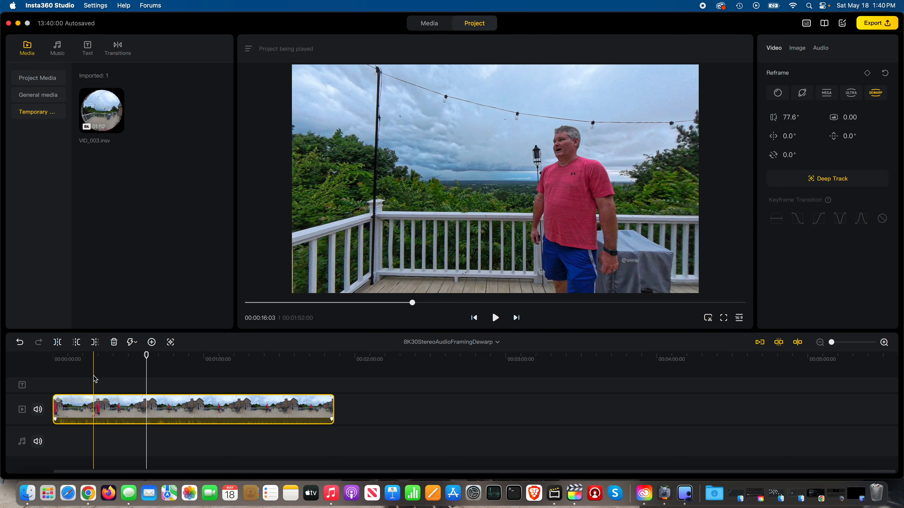
Reframe the clip at its start toward the man in the pink shirt, with pan 139.6° and tilt 11.2°.
click(53, 372)
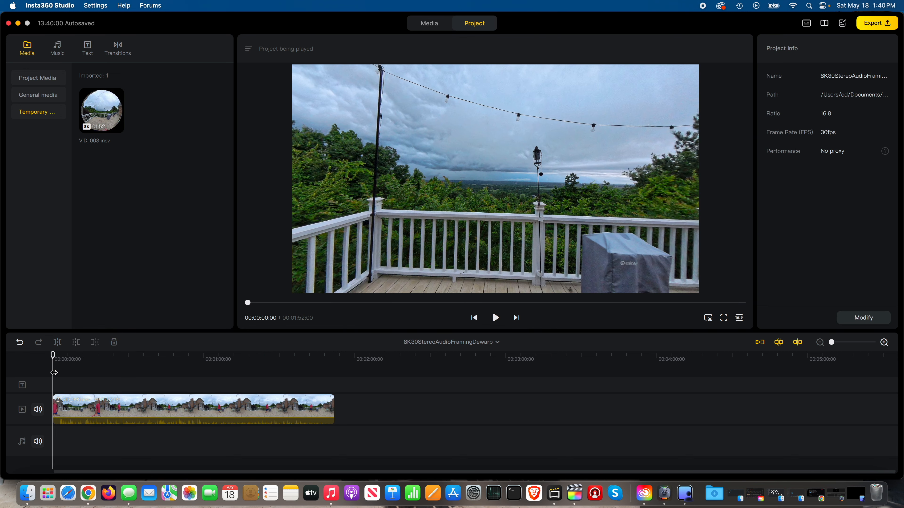
drag(409, 194, 587, 195)
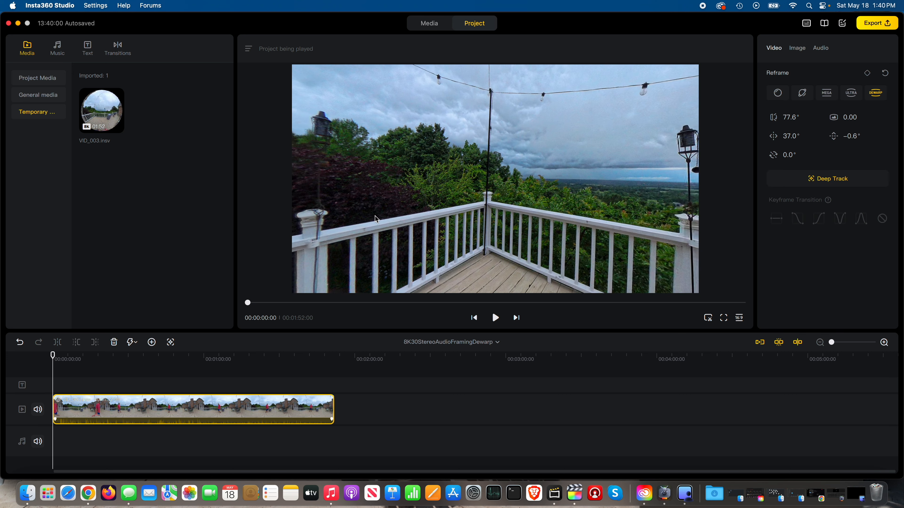
drag(375, 219, 569, 263)
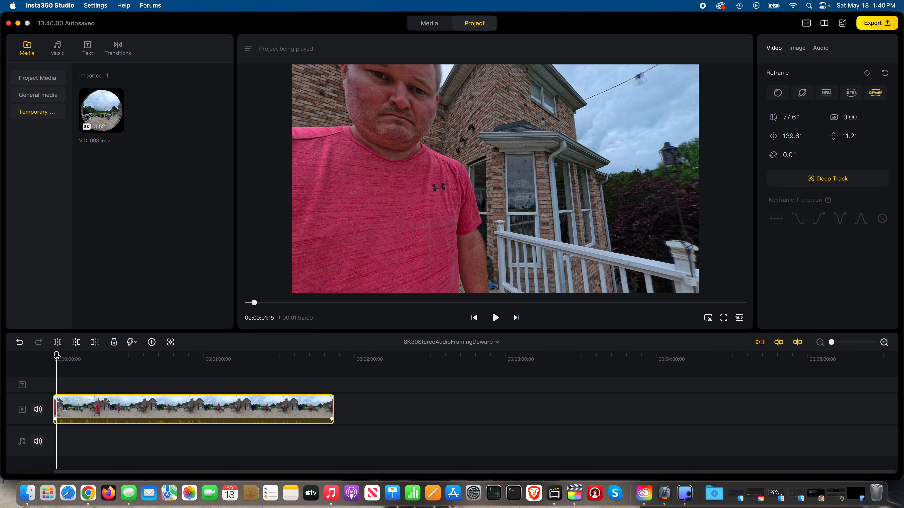
Split the clip at 00:00:04:09, where the man is standing back from the camera.
drag(53, 356, 63, 356)
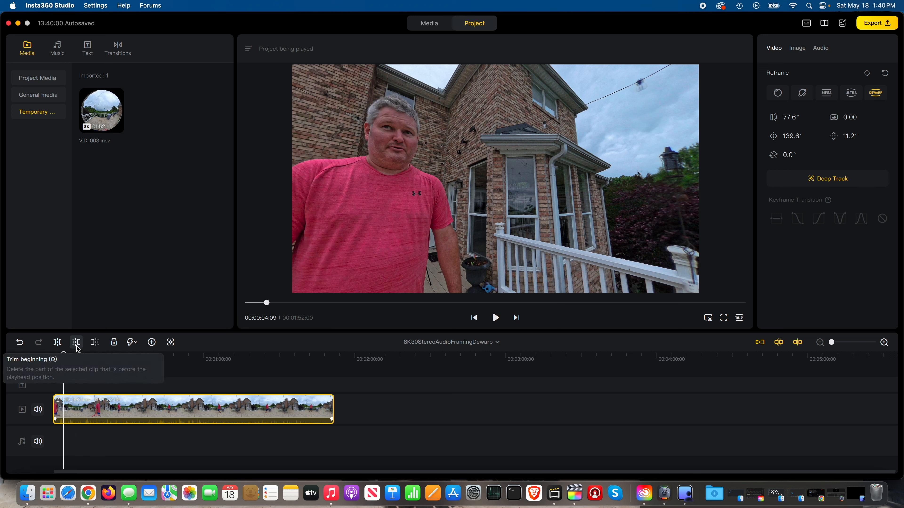
click(57, 344)
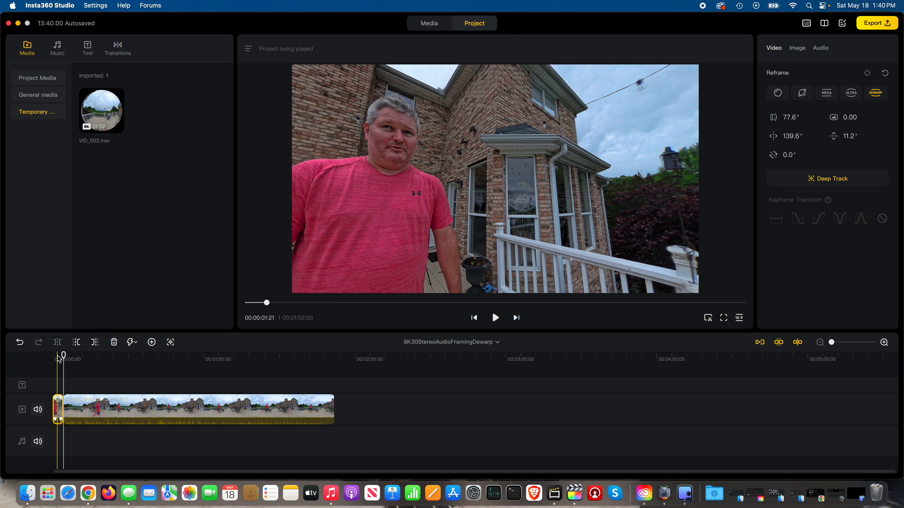
Reframe the first segment to pan −6.8° and tilt 0.7°, and play it from the start into the second segment.
drag(64, 356, 59, 355)
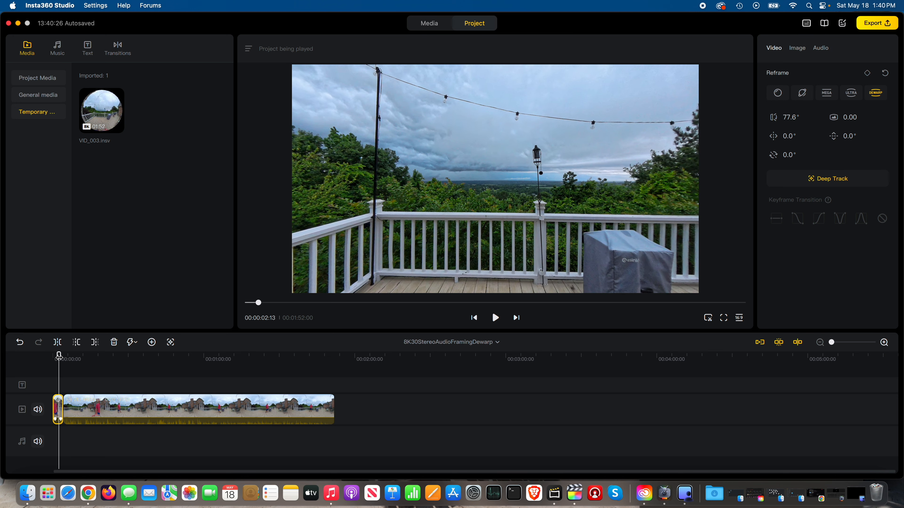
drag(539, 178, 511, 182)
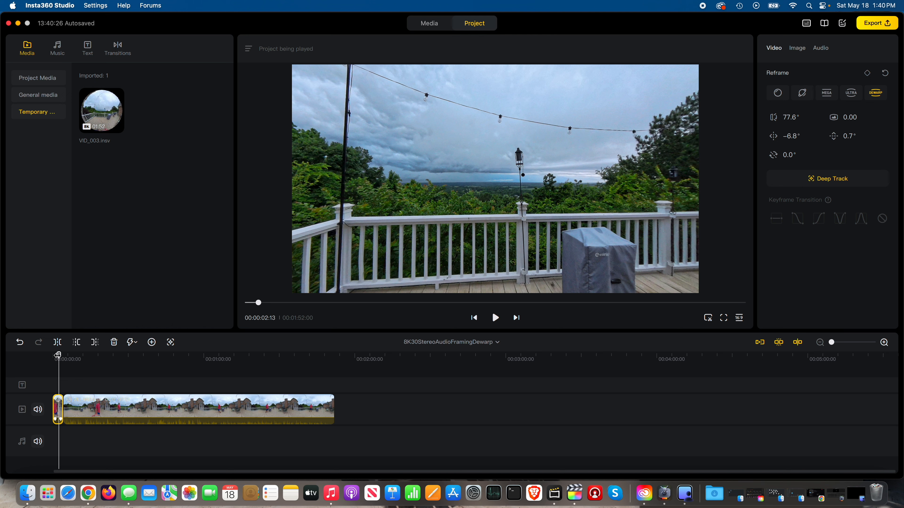
drag(58, 355, 54, 356)
click(495, 317)
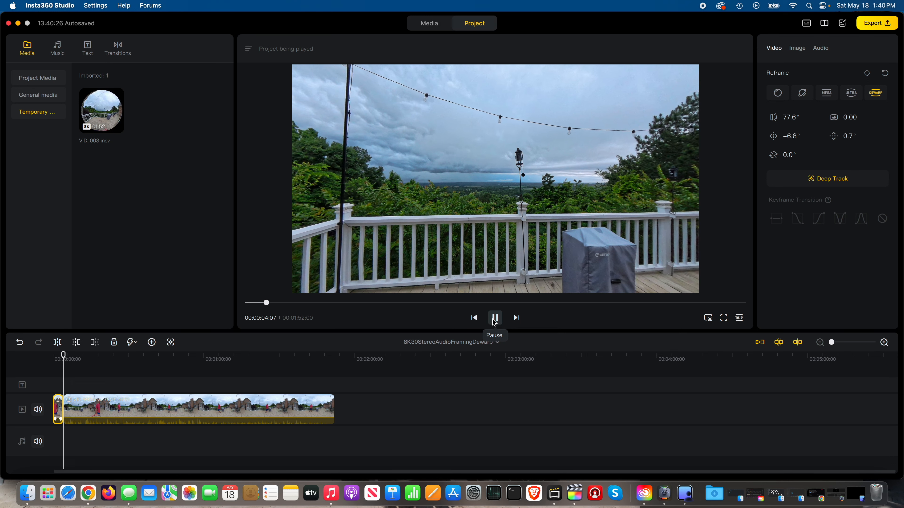
click(494, 318)
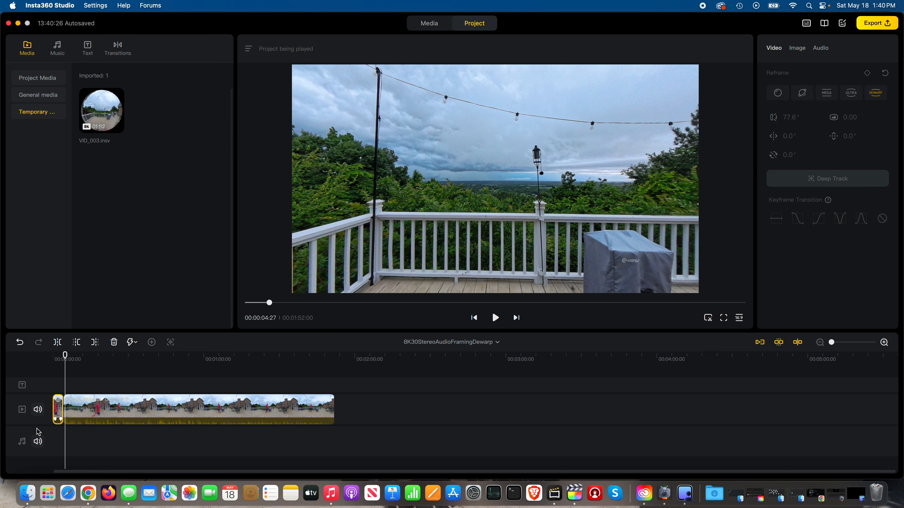
Mute the video track and split the second segment at 00:00:14:23.
click(38, 410)
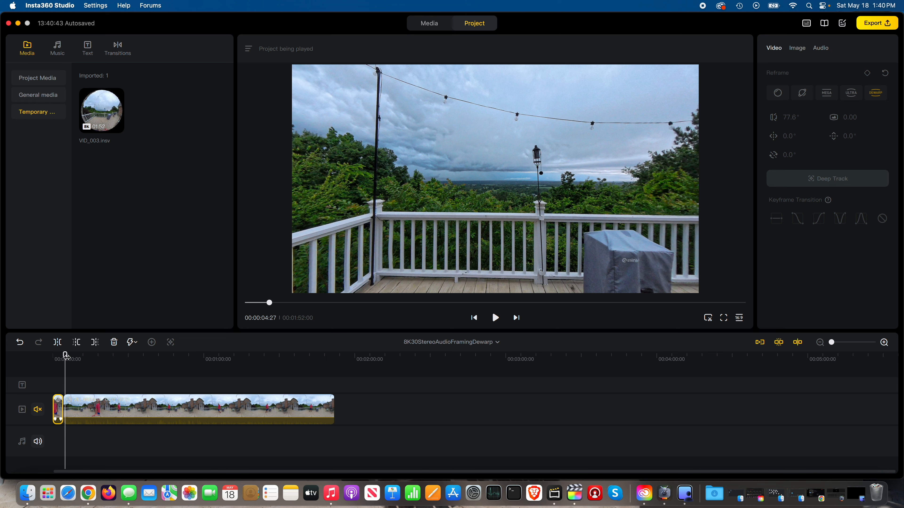
drag(65, 355, 89, 355)
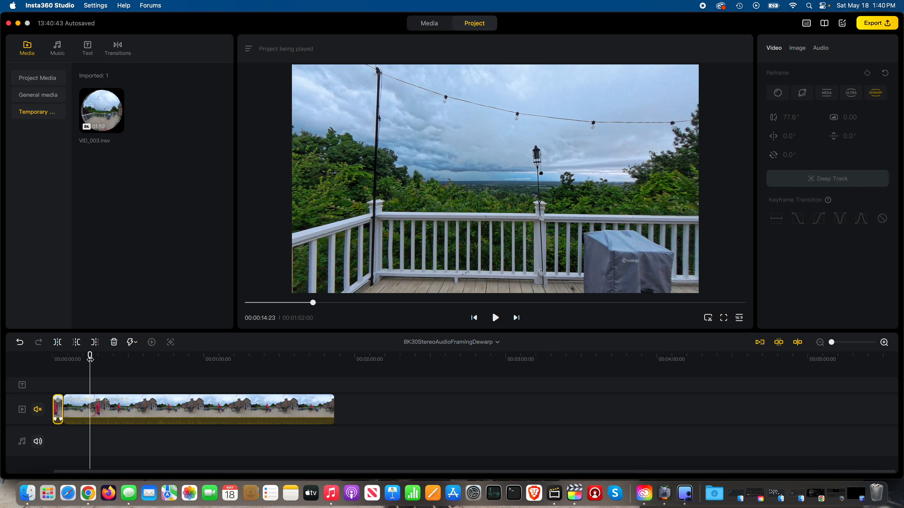
click(96, 408)
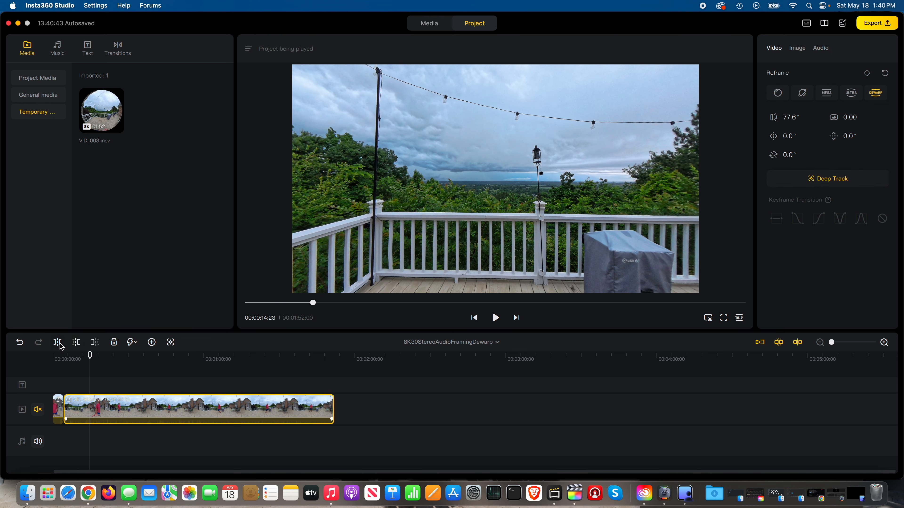
click(57, 342)
Reframe the middle segment toward the man at 00:00:08:18, with pan about 159.8° and tilt about 7.8°.
click(75, 373)
click(76, 409)
drag(400, 213, 636, 232)
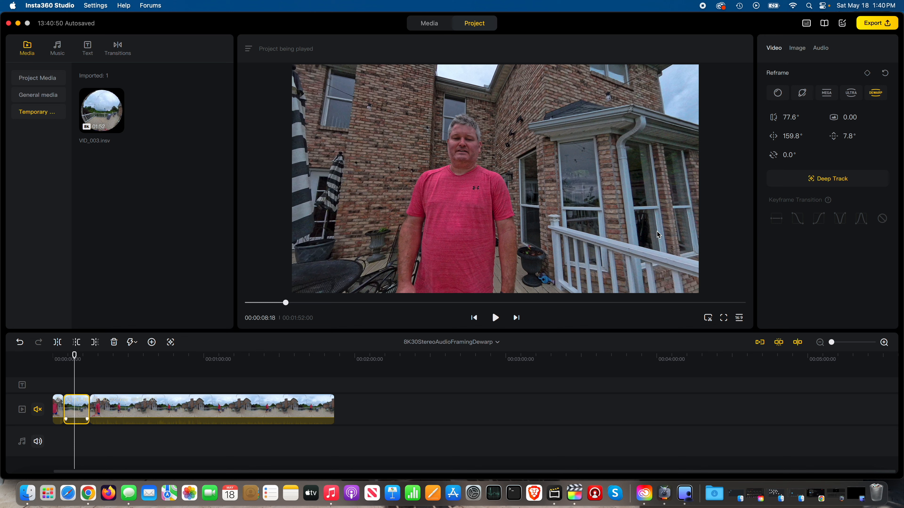
Play the timeline from the start through the first cut to check the framing of the segments.
drag(74, 355, 50, 354)
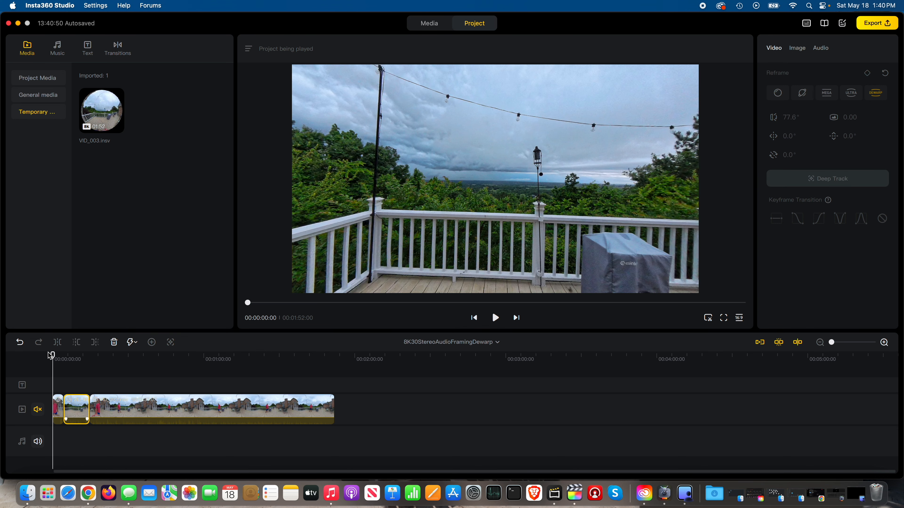
click(496, 319)
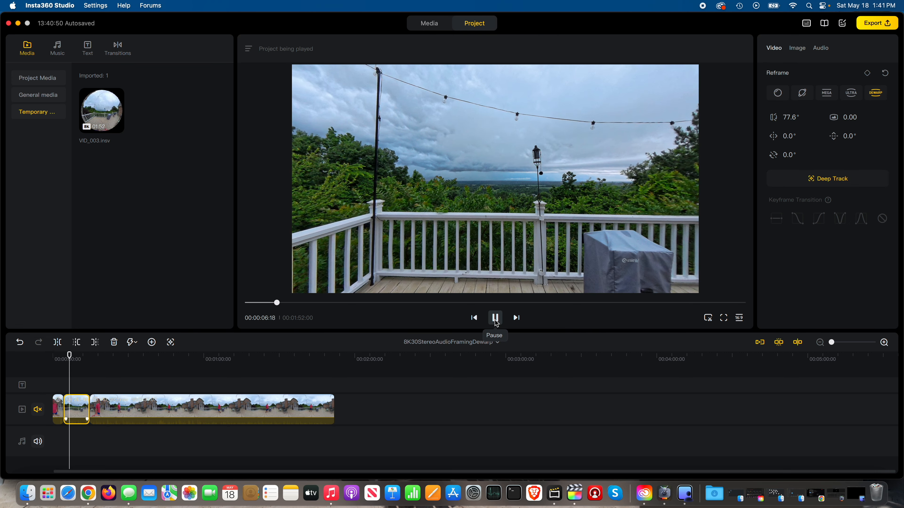
click(496, 323)
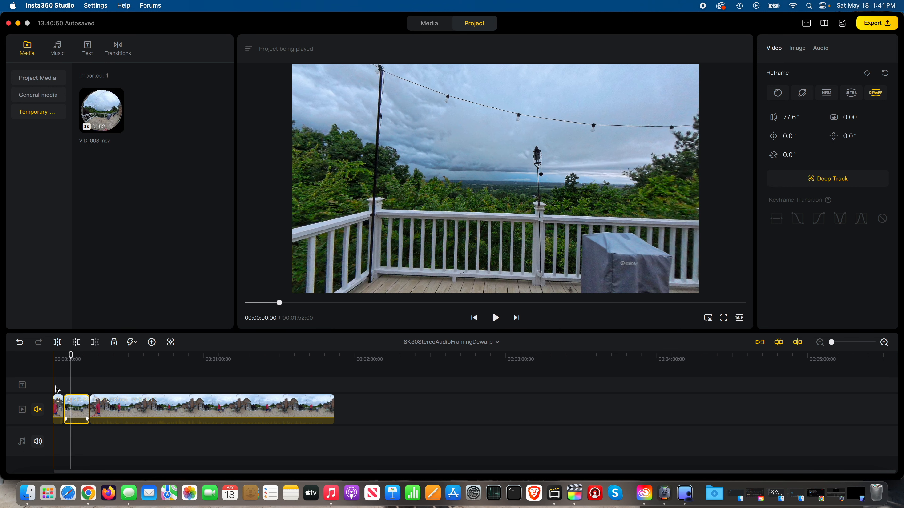
Keyframe the second segment at 00:00:07:05 toward the man with pan 177.3° and tilt 6.8°, and play it through its end.
click(152, 342)
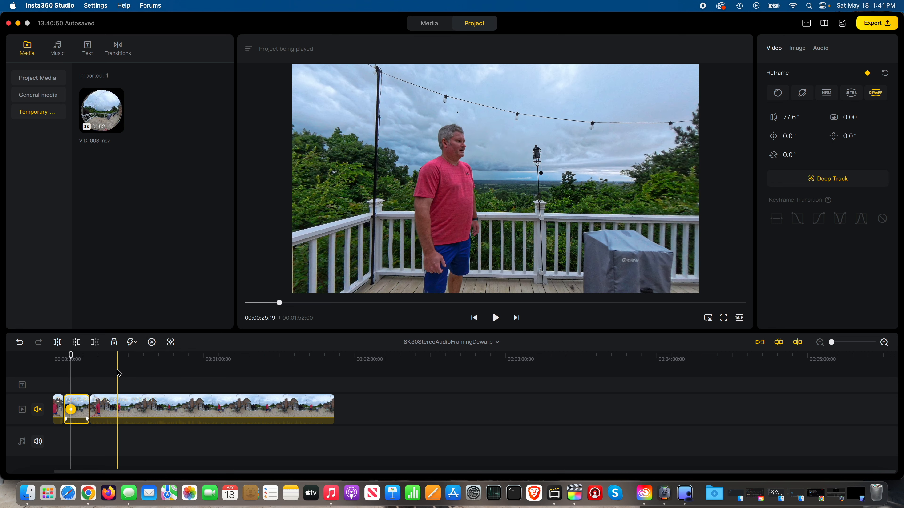
drag(429, 212, 685, 216)
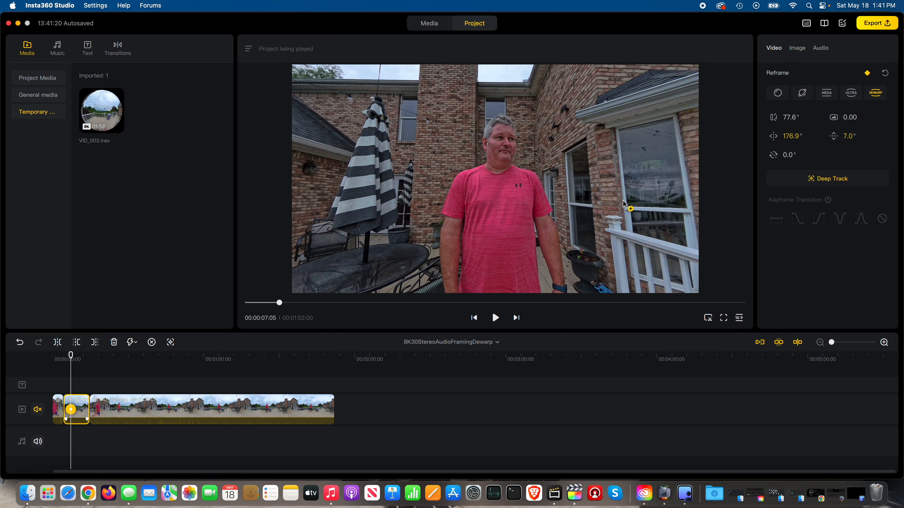
mouse_move(71, 355)
mouse_down()
mouse_move(89, 355)
mouse_move(58, 355)
mouse_up()
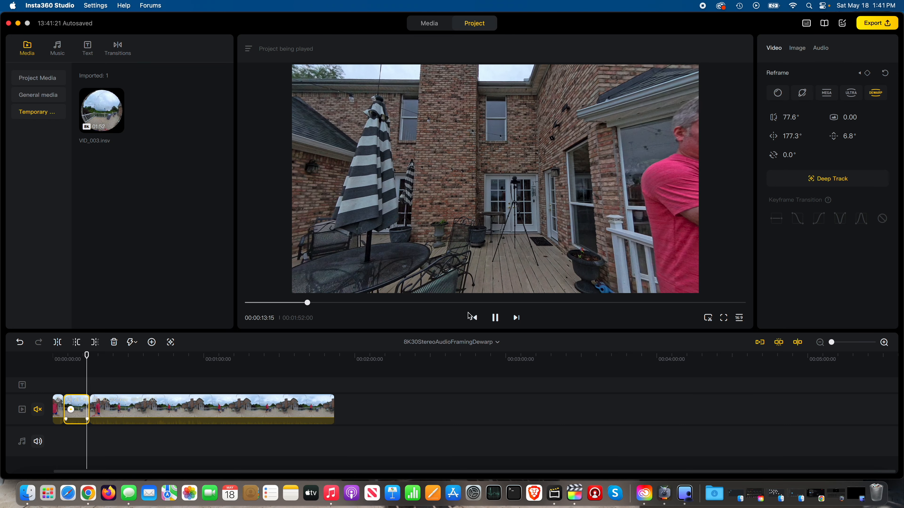
click(497, 318)
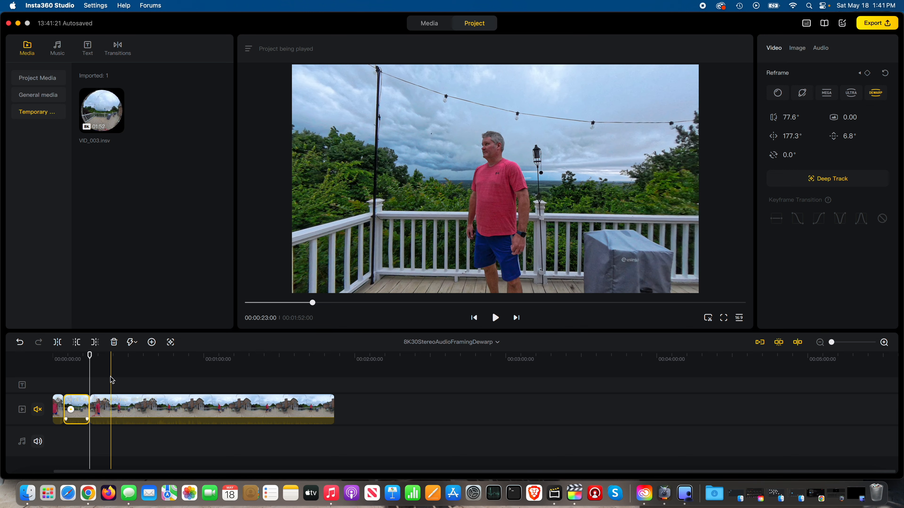
Split the last segment of the video track at 00:00:24:04.
click(114, 380)
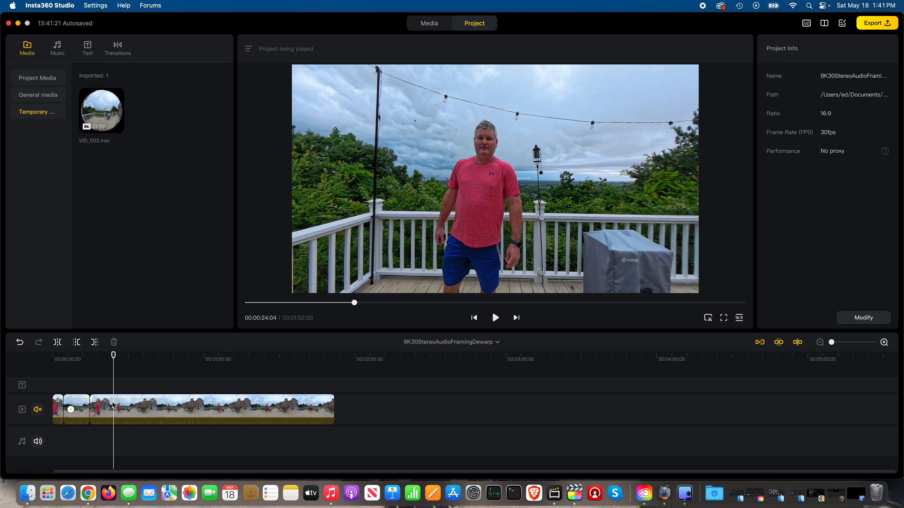
click(114, 406)
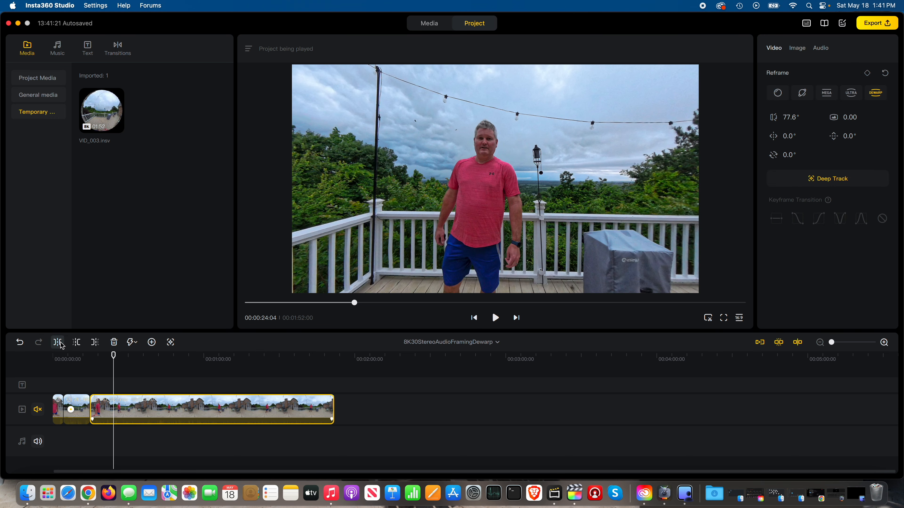
click(61, 344)
Reframe the third segment at 00:00:20:17 up toward the sky with pan −28.1° and tilt 69.0°, and add a keyframe there.
click(104, 381)
click(105, 411)
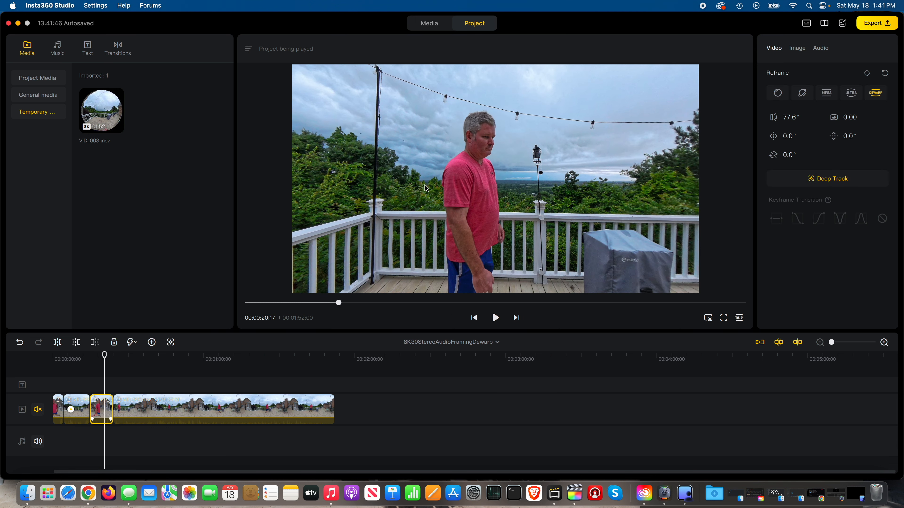
drag(492, 159, 406, 288)
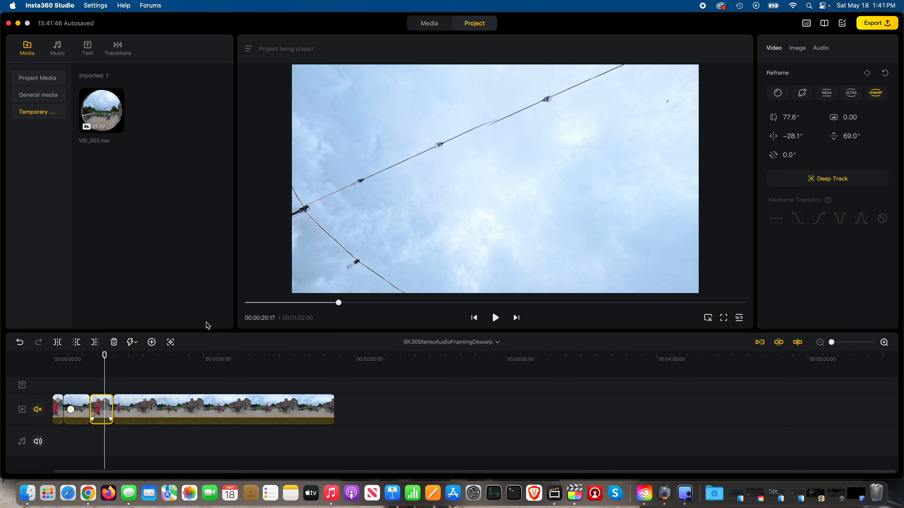
click(151, 343)
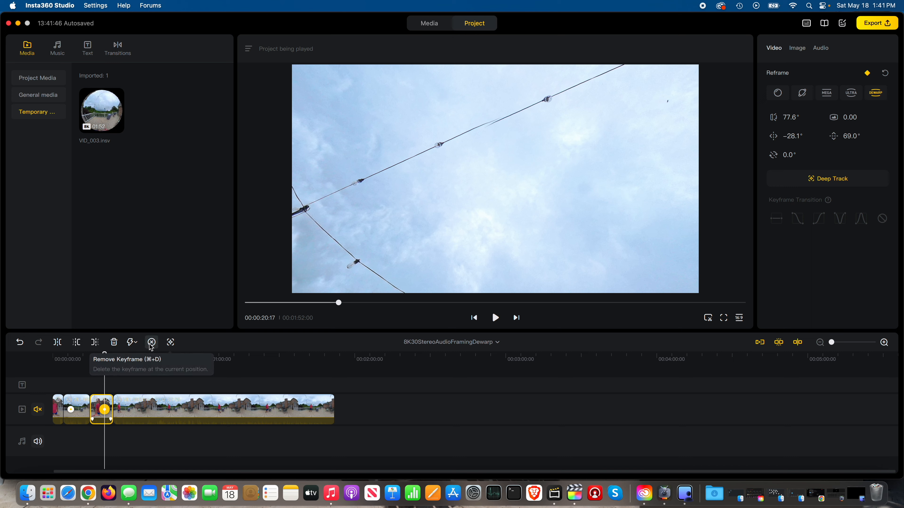
Play the timeline from 00:00:08:18 through the second and third segments into the last one to review the framing.
click(84, 373)
click(75, 372)
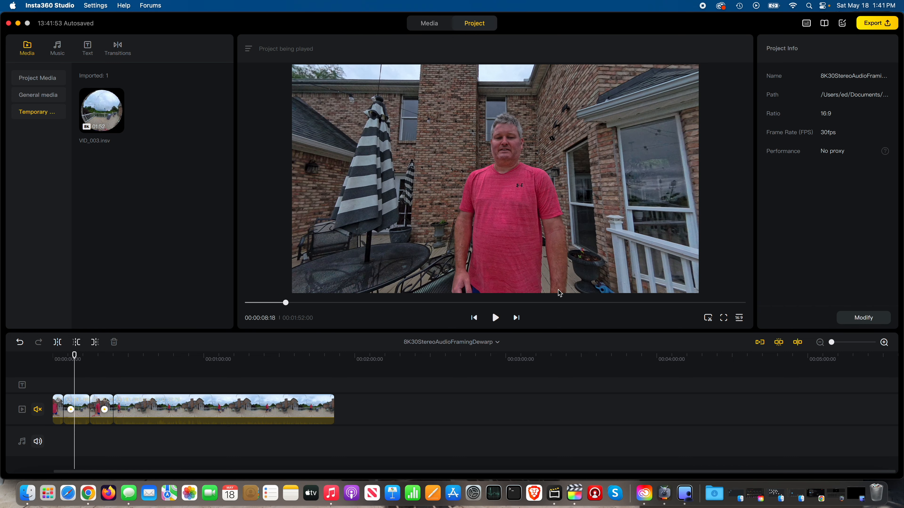
click(491, 318)
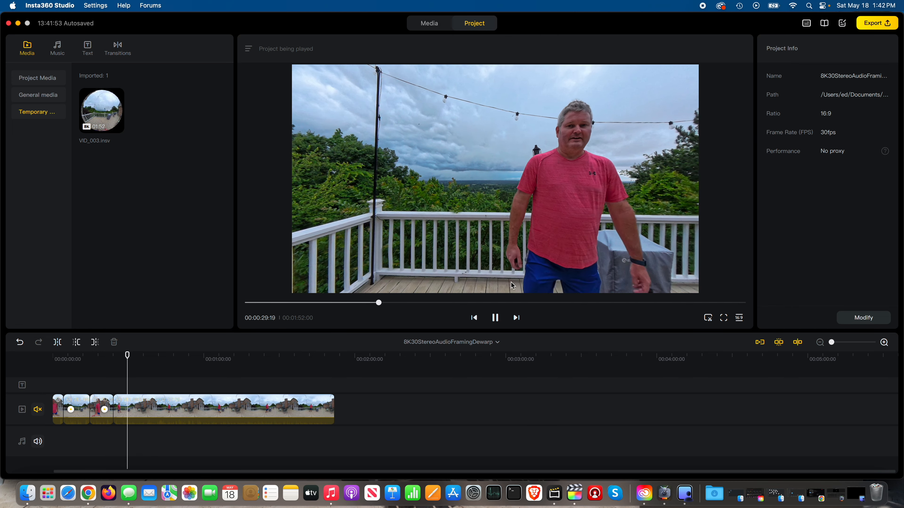
key(space)
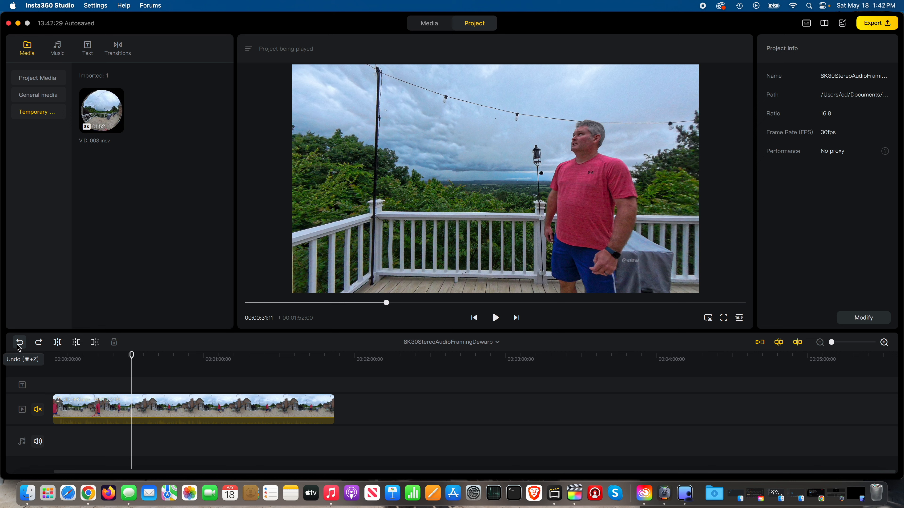
Reframe the unsplit clip at its start toward the man, with pan 172.0° and tilt 30.1°.
drag(132, 356, 52, 357)
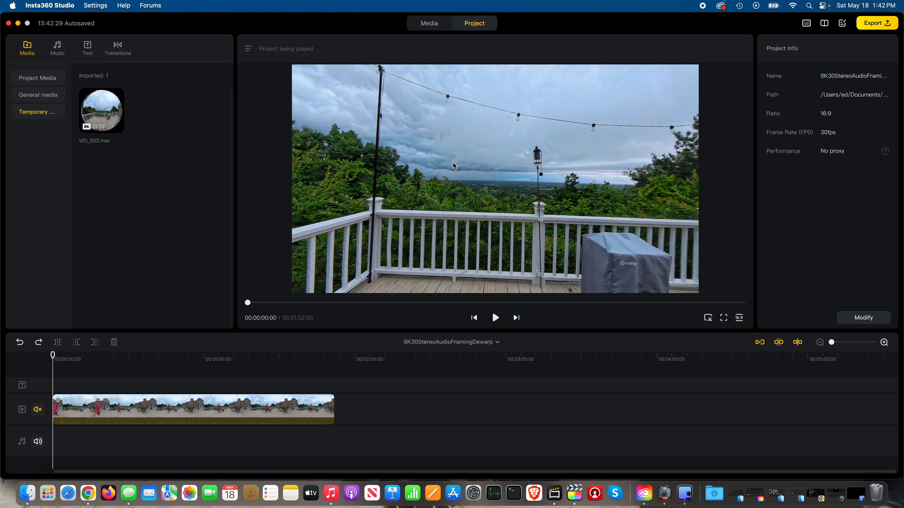
drag(452, 161, 622, 275)
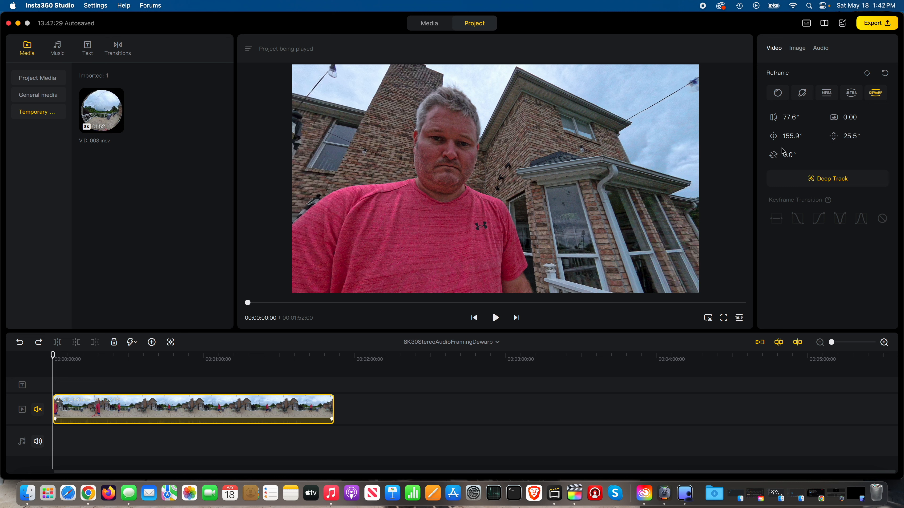
drag(398, 182, 469, 201)
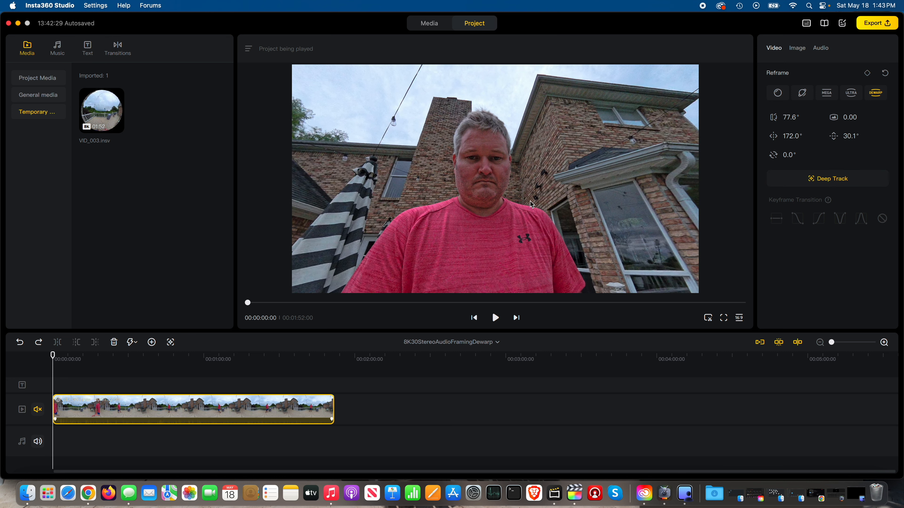
Deep Track the man from the clip's start with a box around his head and torso, and stop tracking at about 00:00:51.
click(834, 183)
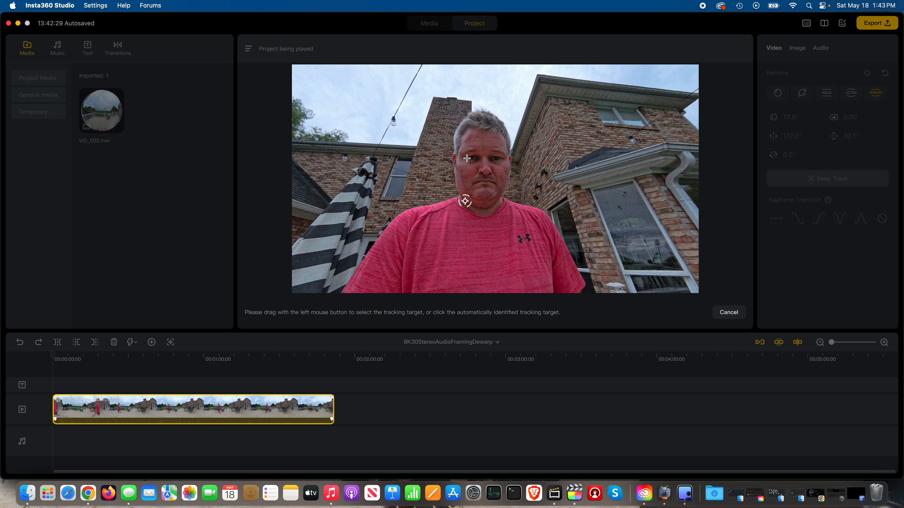
drag(372, 112, 579, 288)
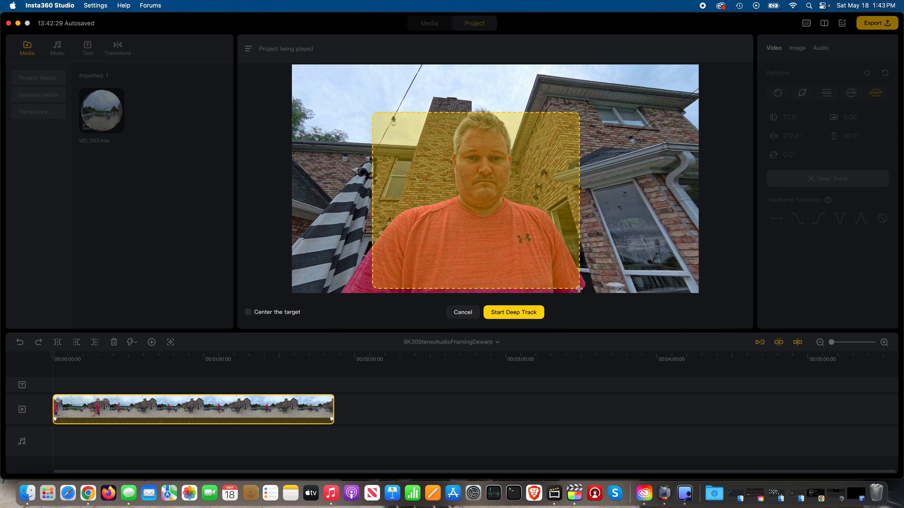
click(519, 313)
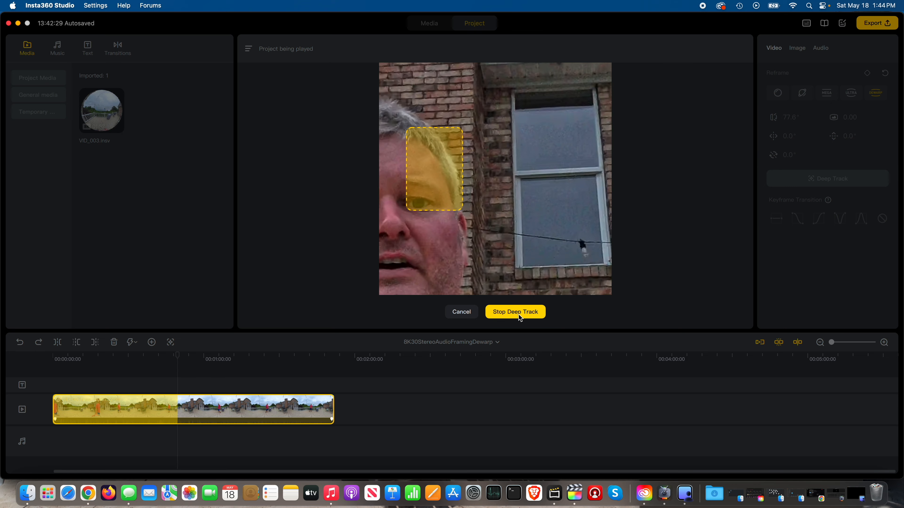
click(518, 315)
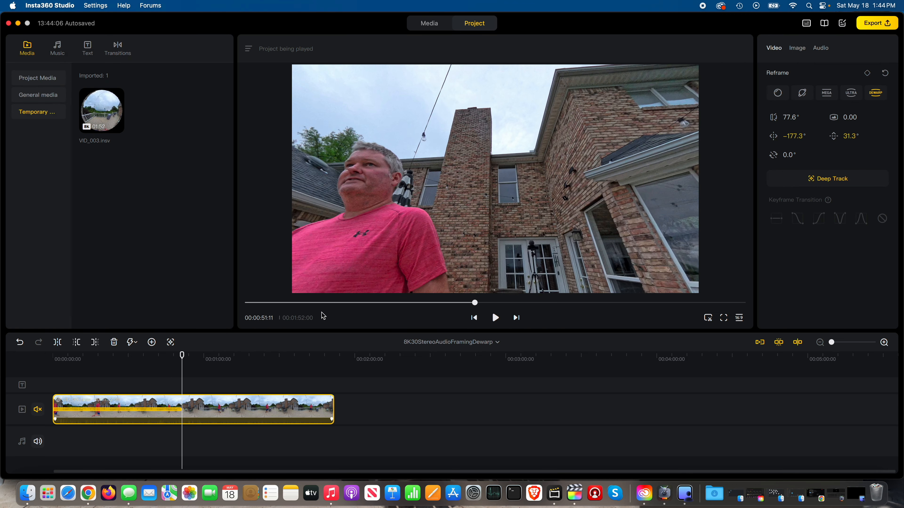
Play the tracked clip from the start to about 00:00:32 to check that the view follows the man.
drag(182, 355, 52, 354)
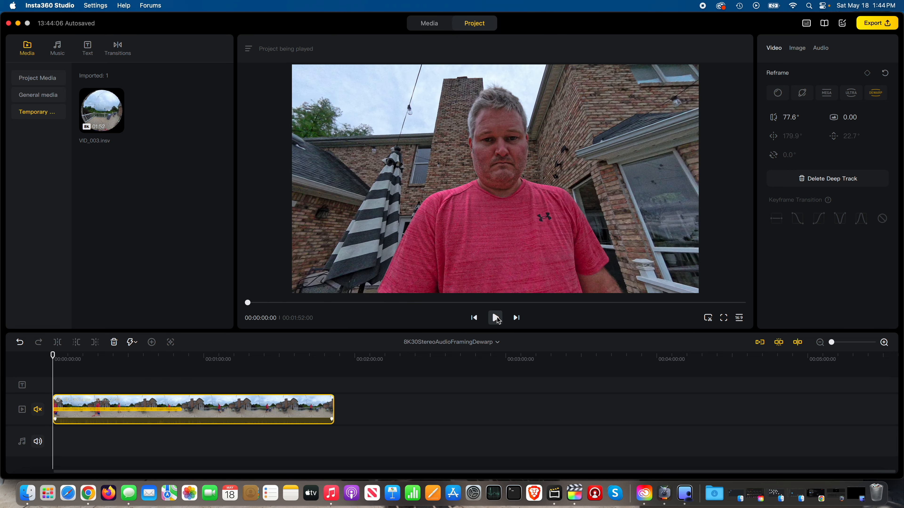
click(497, 319)
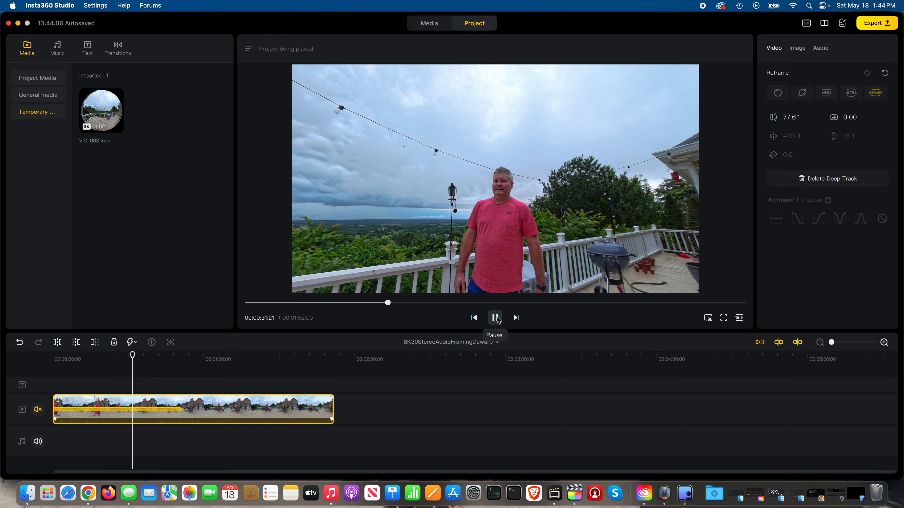
click(495, 318)
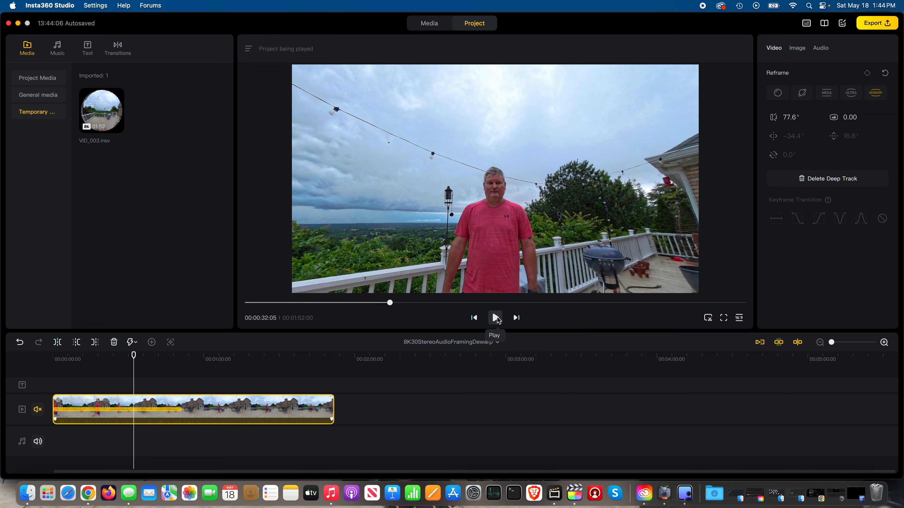